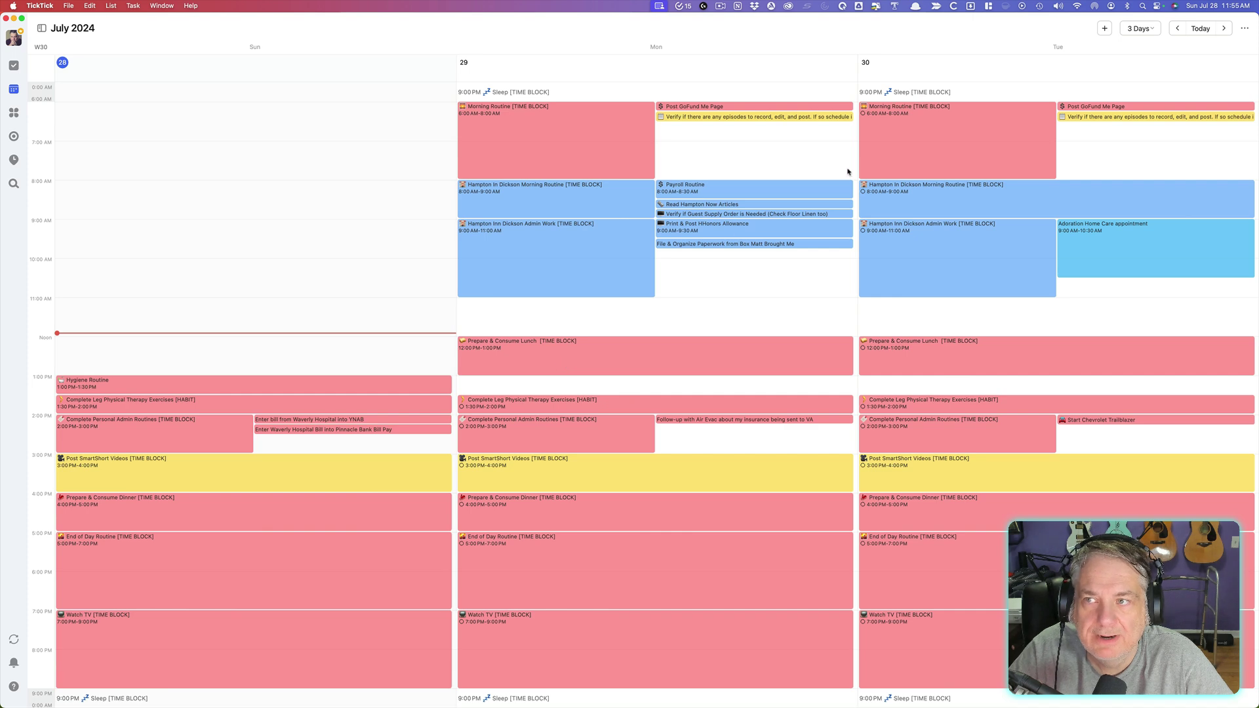
Try tag and priority colouring for calendar task blocks, then settle on colouring by list.
left_click(1244, 29)
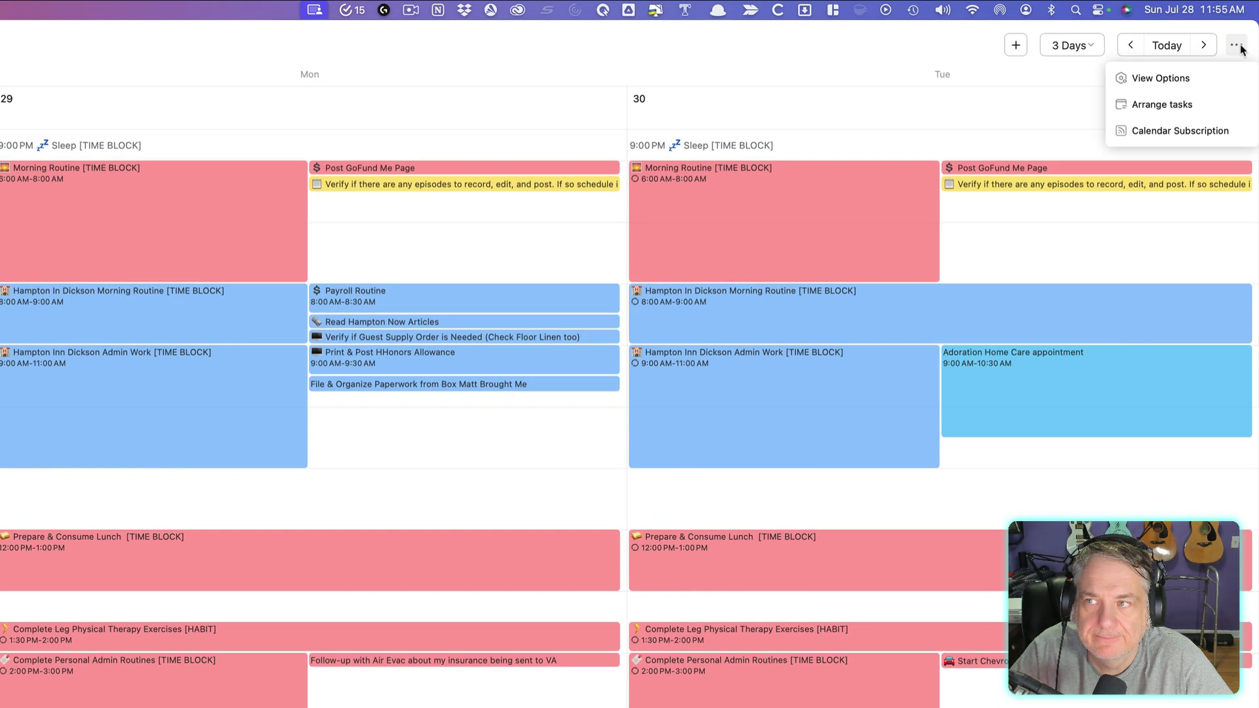
left_click(1159, 78)
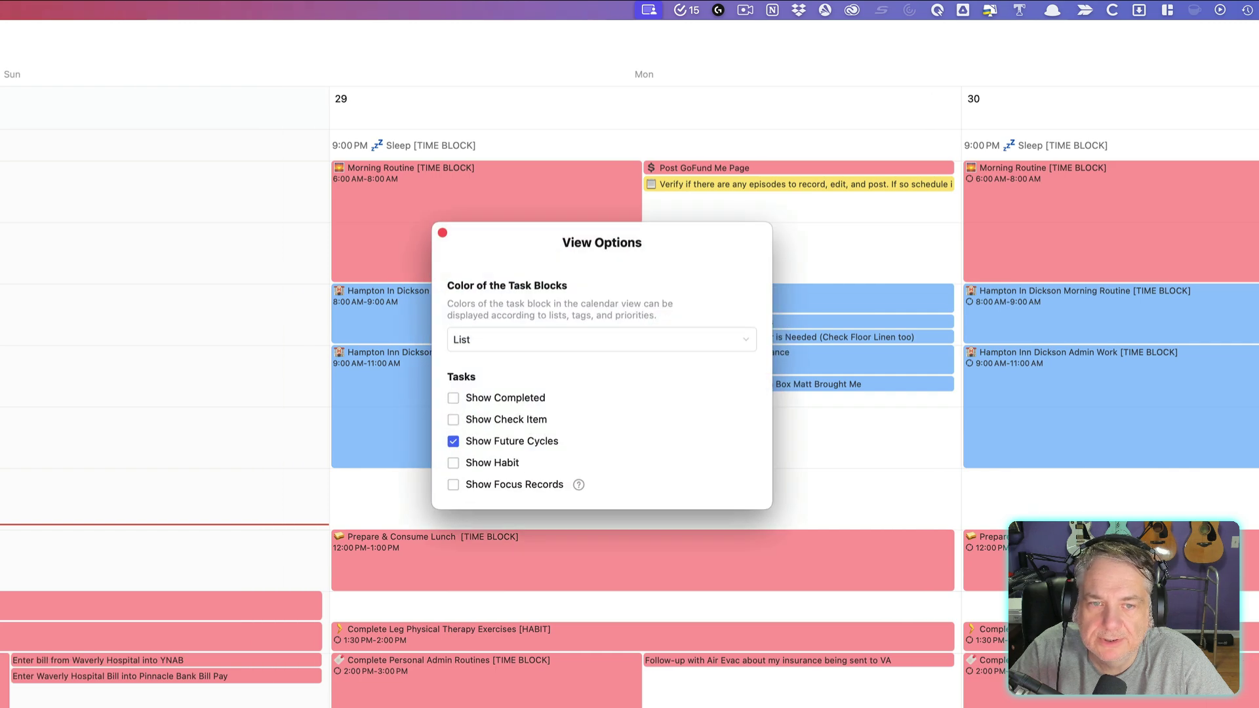
left_click(563, 340)
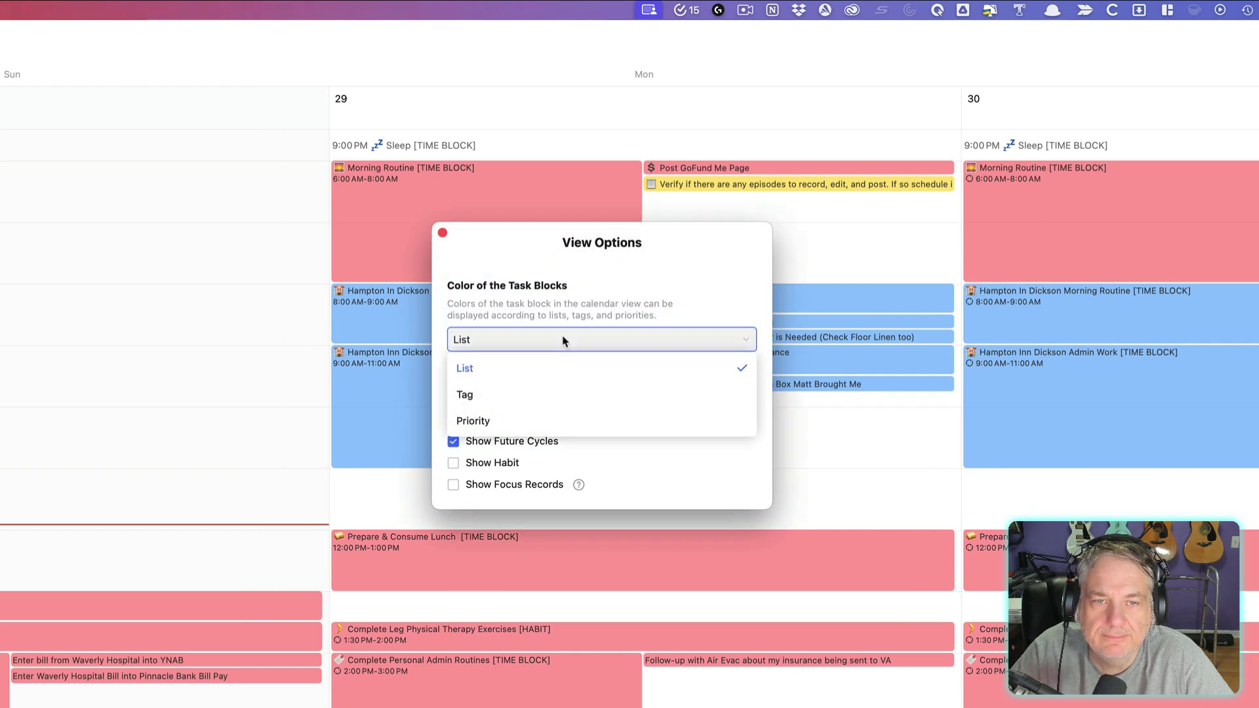
left_click(525, 399)
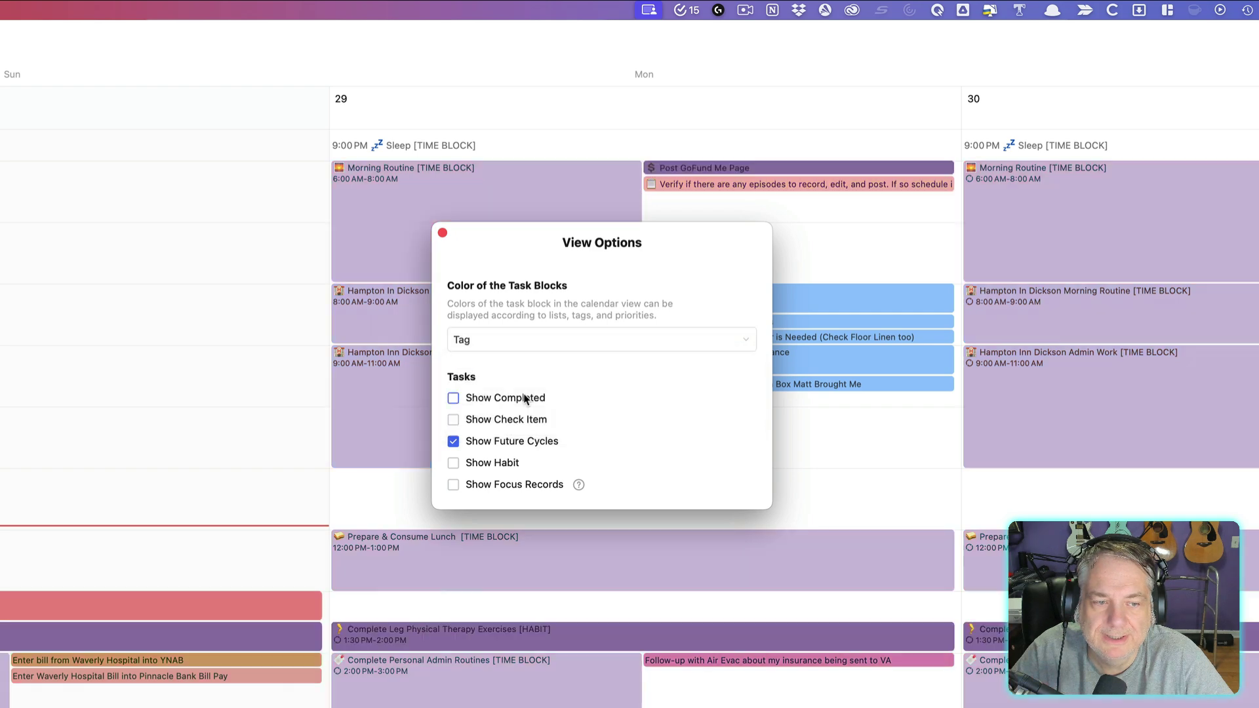
left_click(550, 341)
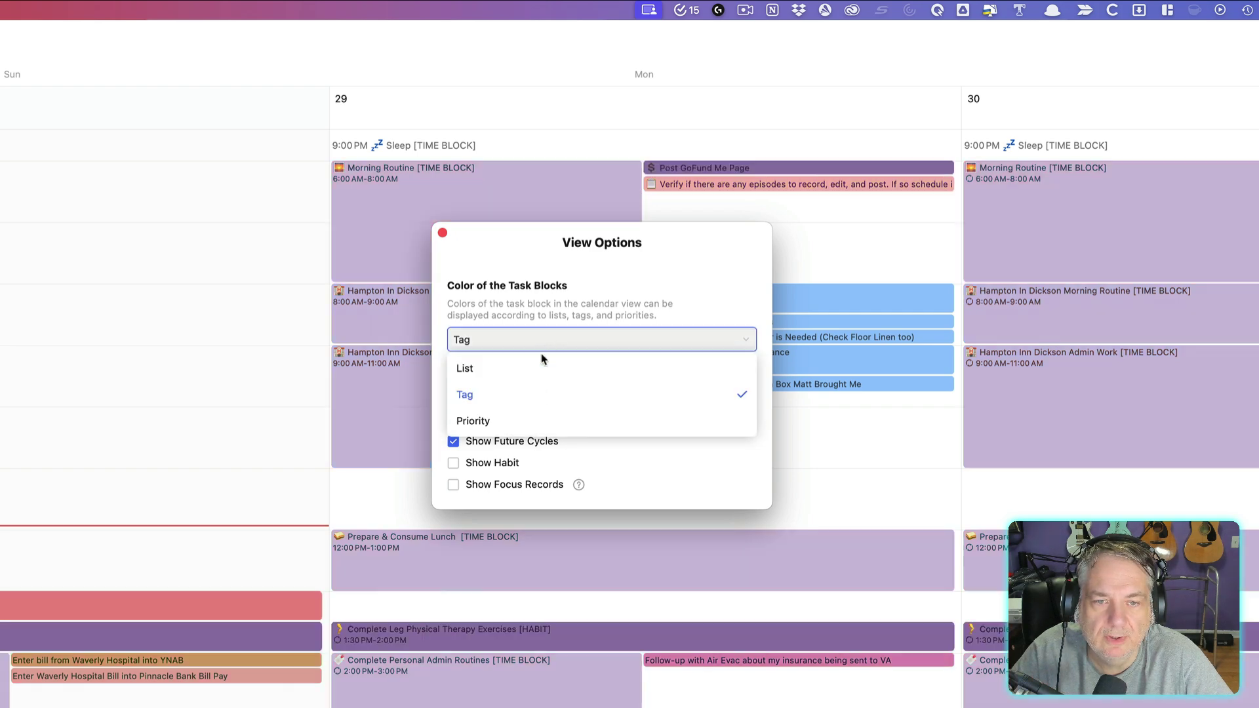
left_click(522, 425)
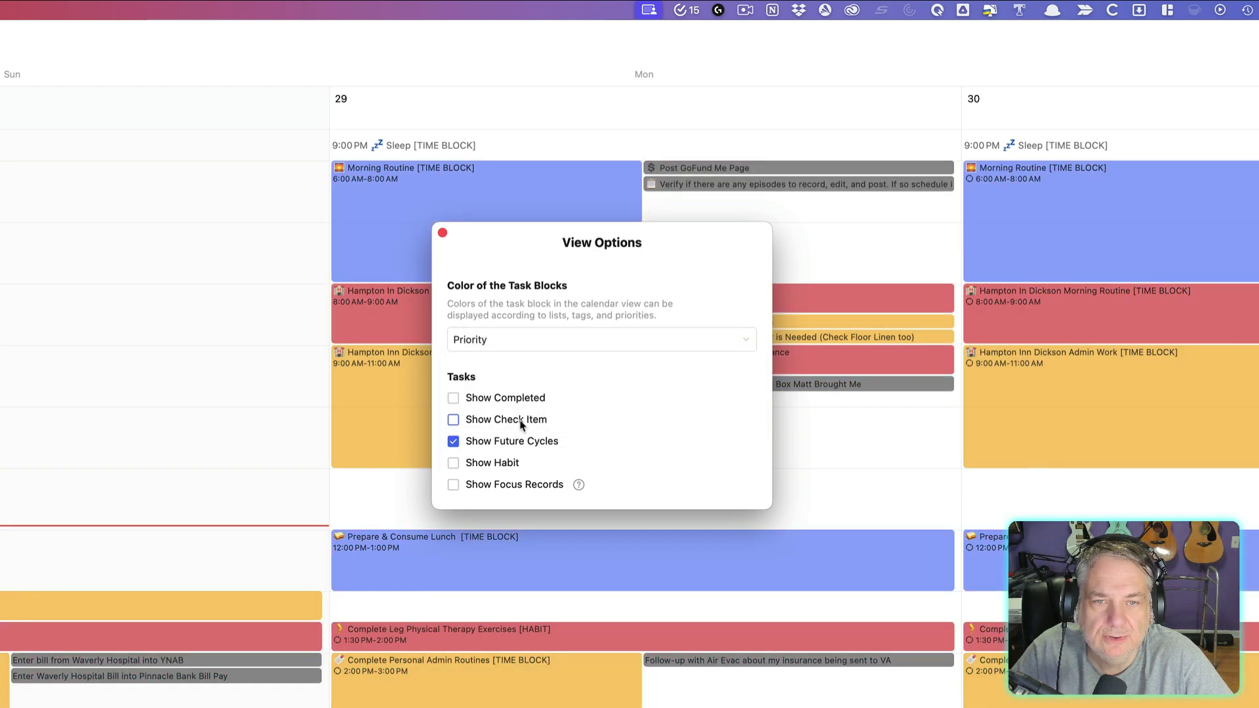
left_click(534, 341)
left_click(523, 368)
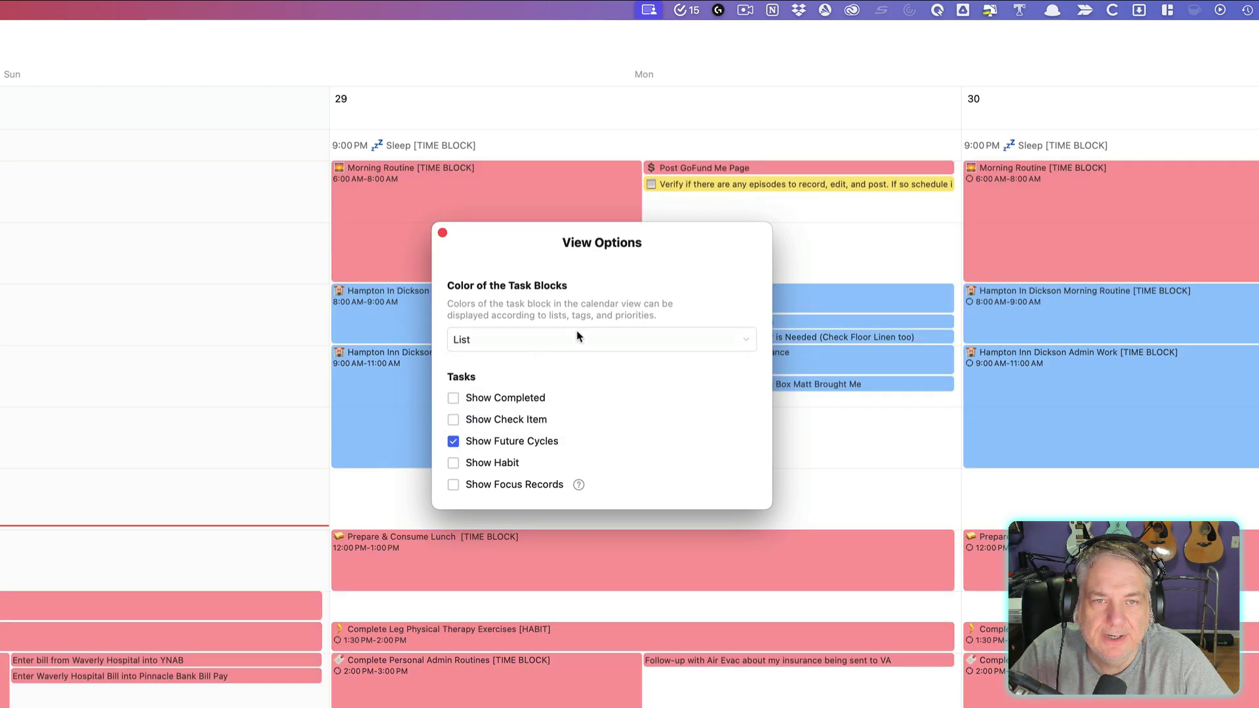
left_click(442, 232)
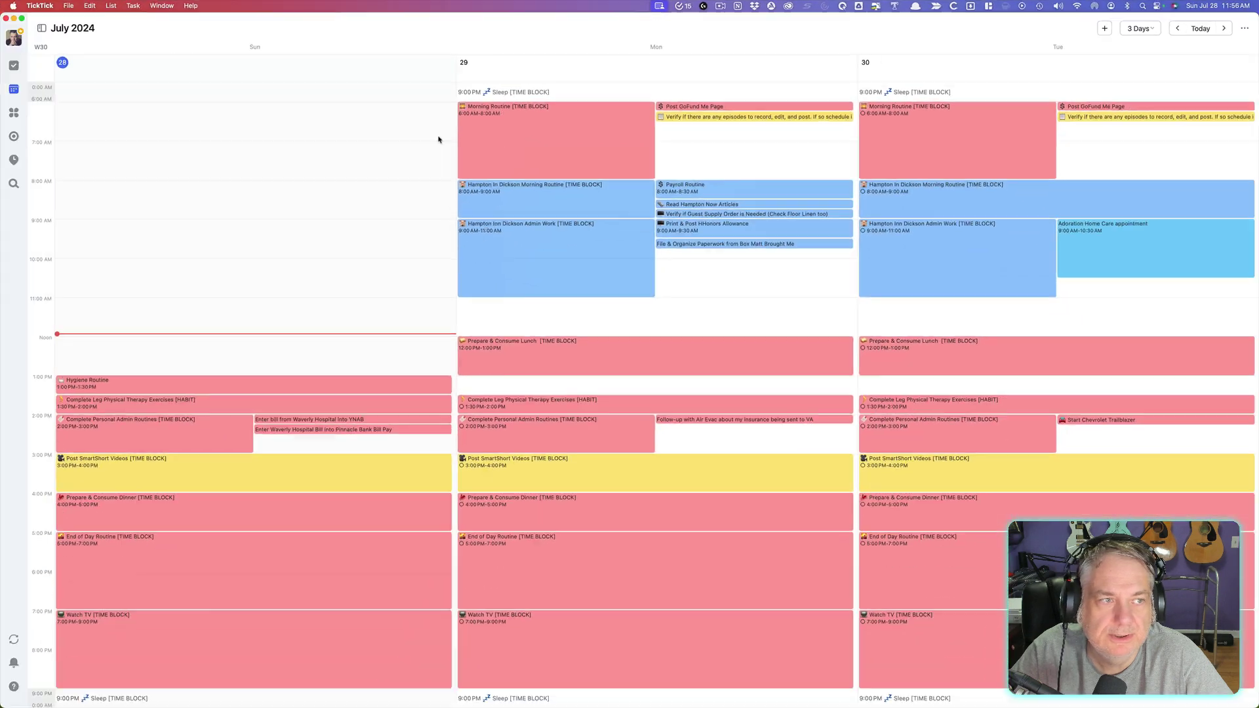
In the task lists, collapse Filters and open Personal's One-Time Tasks list.
left_click(14, 65)
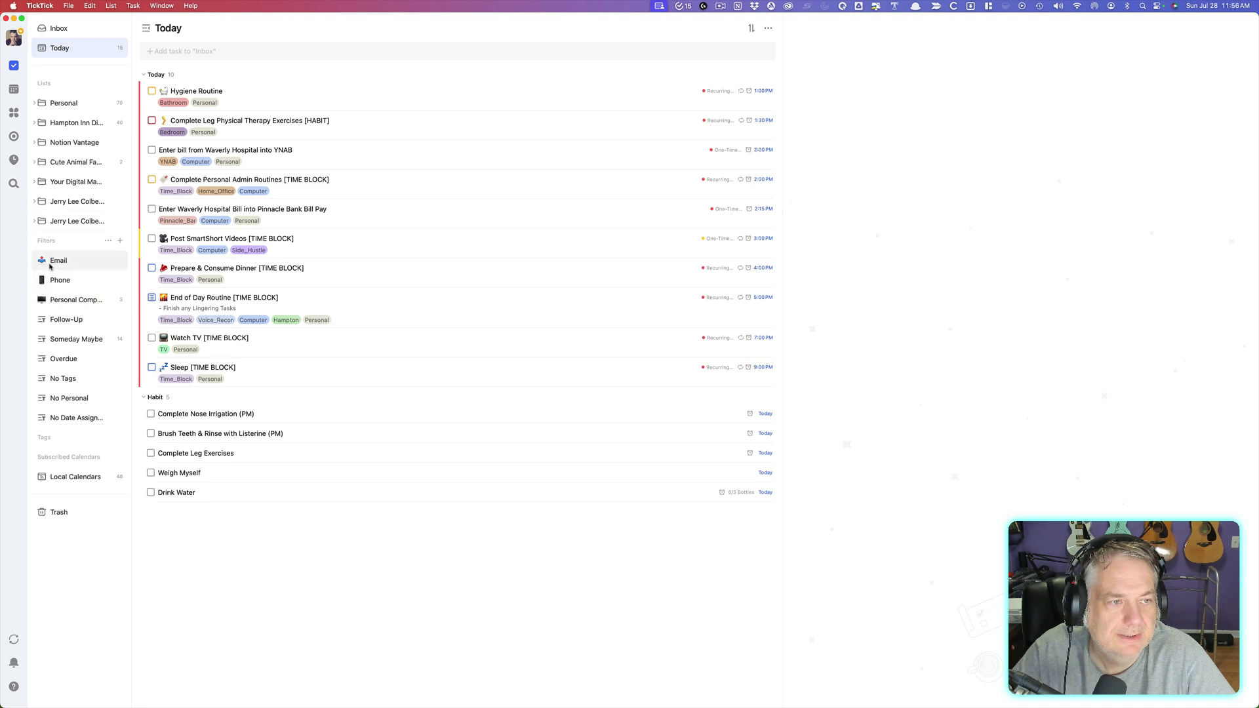
left_click(35, 241)
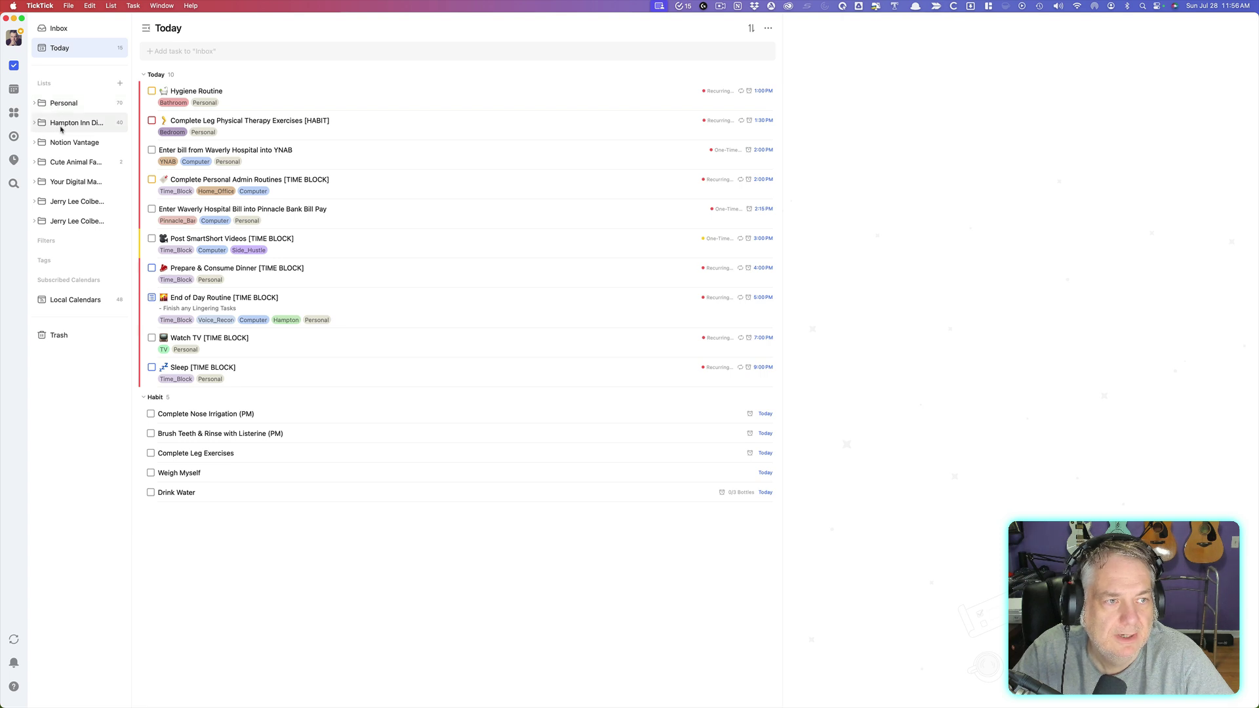
left_click(36, 104)
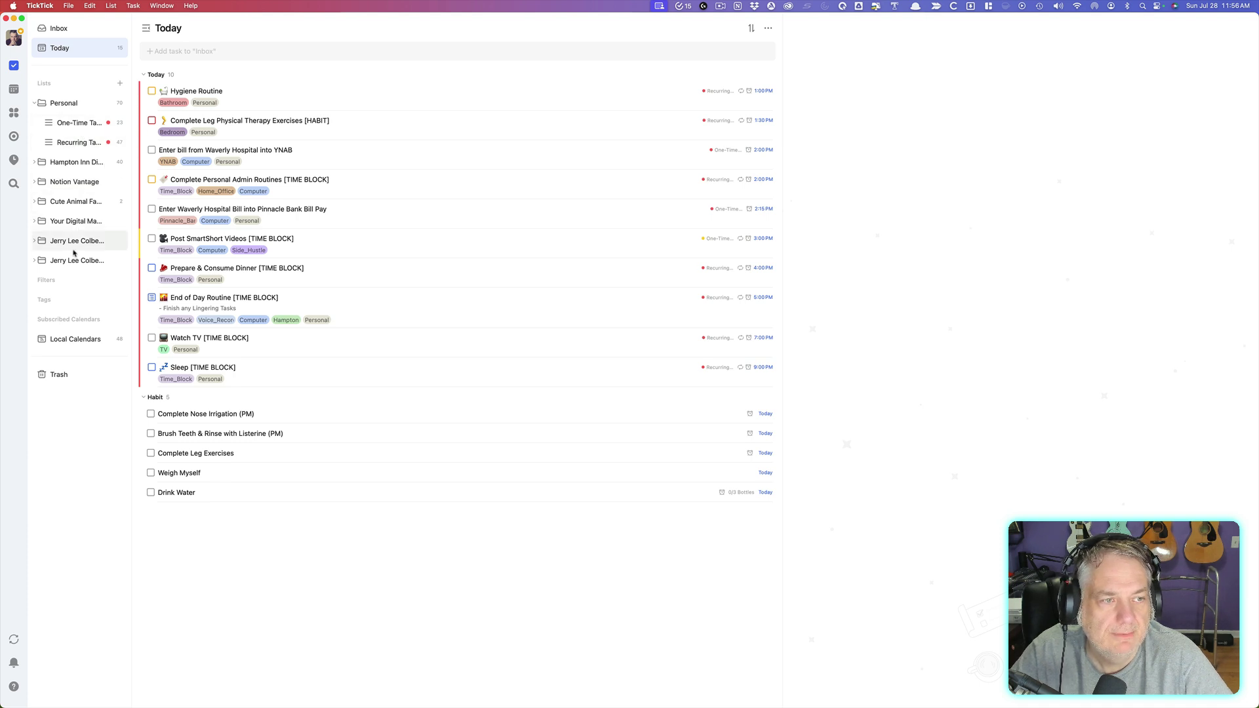
left_click(80, 127)
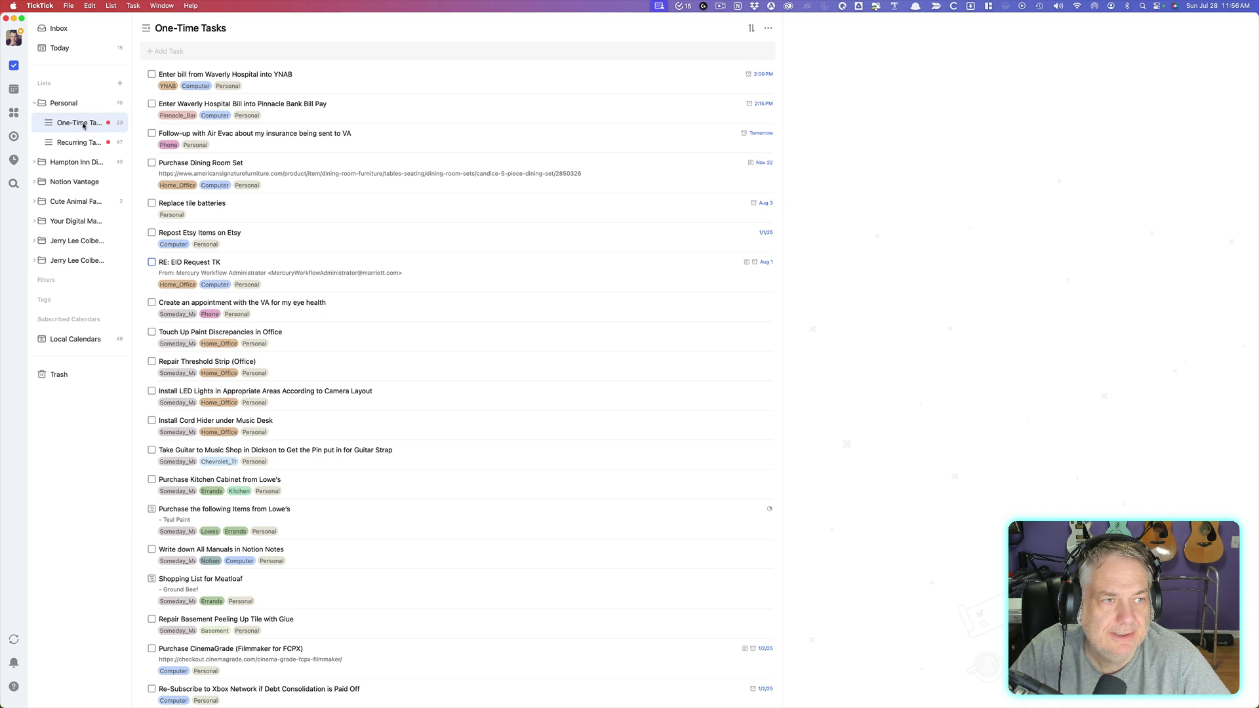
Open the One-Time Tasks list settings and close them without changes.
right_click(83, 125)
left_click(103, 134)
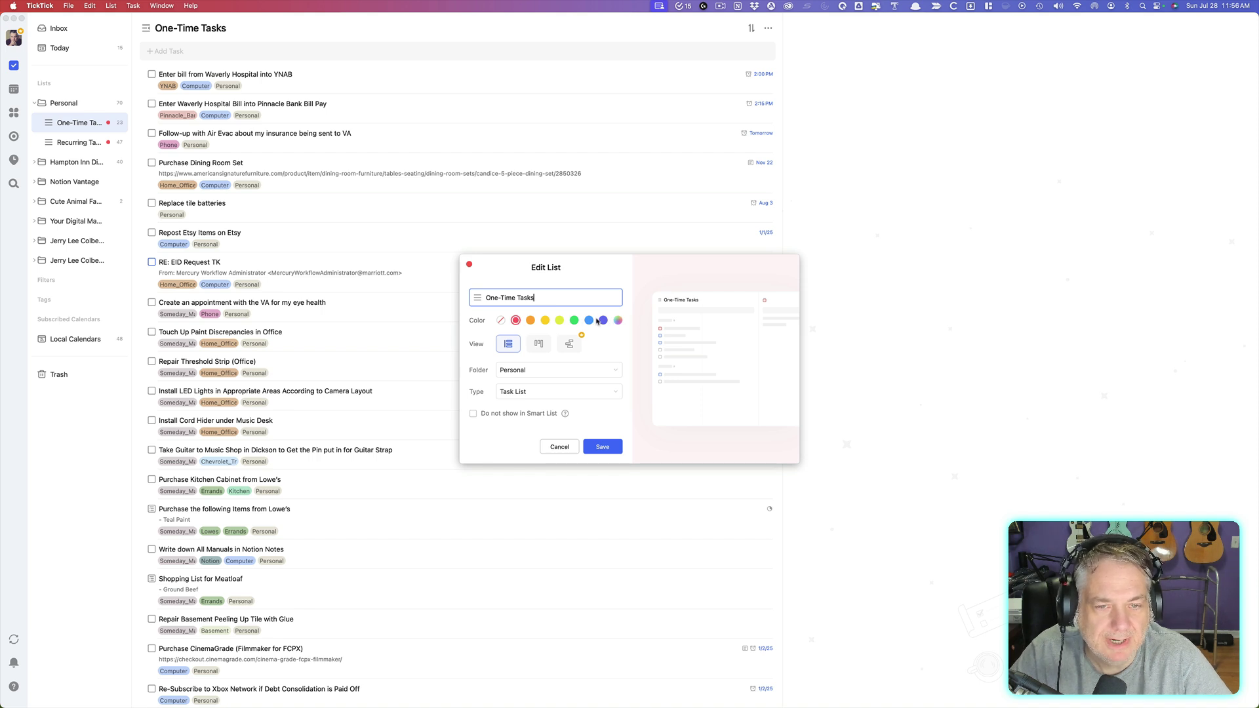
left_click(561, 448)
Expand and collapse the folders including Notion Vantage and Personal, then return to the calendar.
left_click(34, 163)
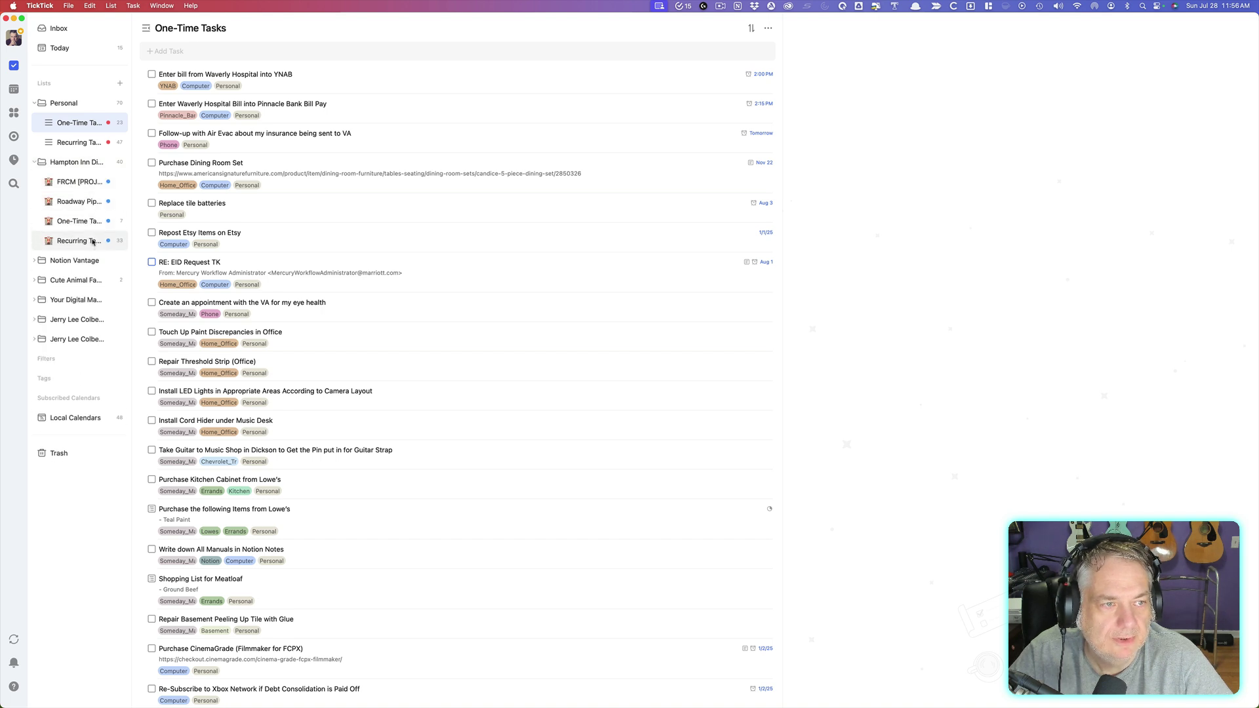
left_click(34, 261)
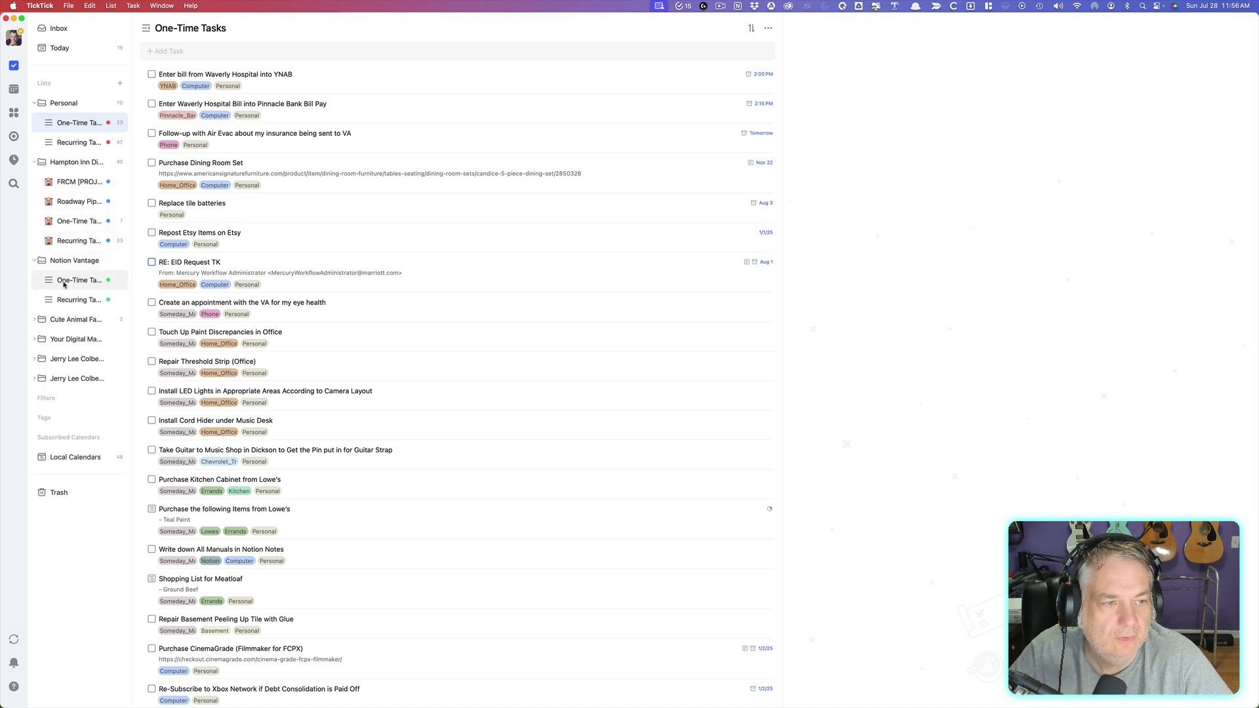
left_click(36, 260)
left_click(36, 163)
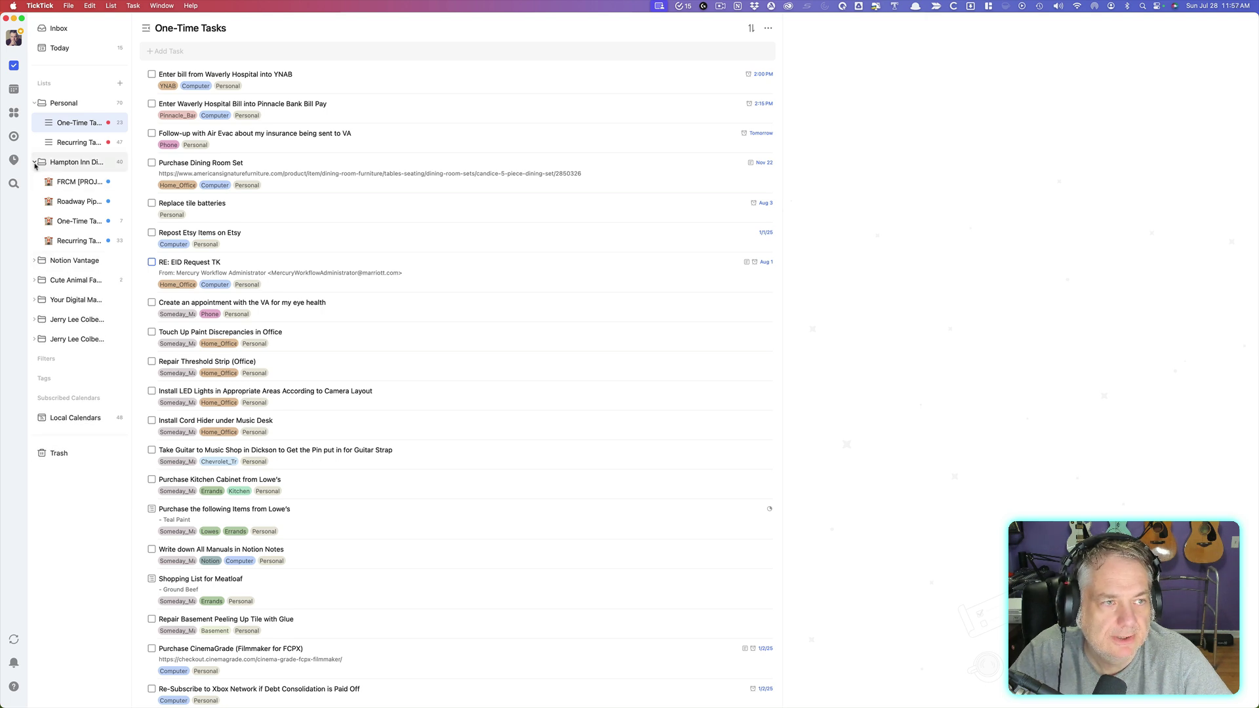
left_click(47, 106)
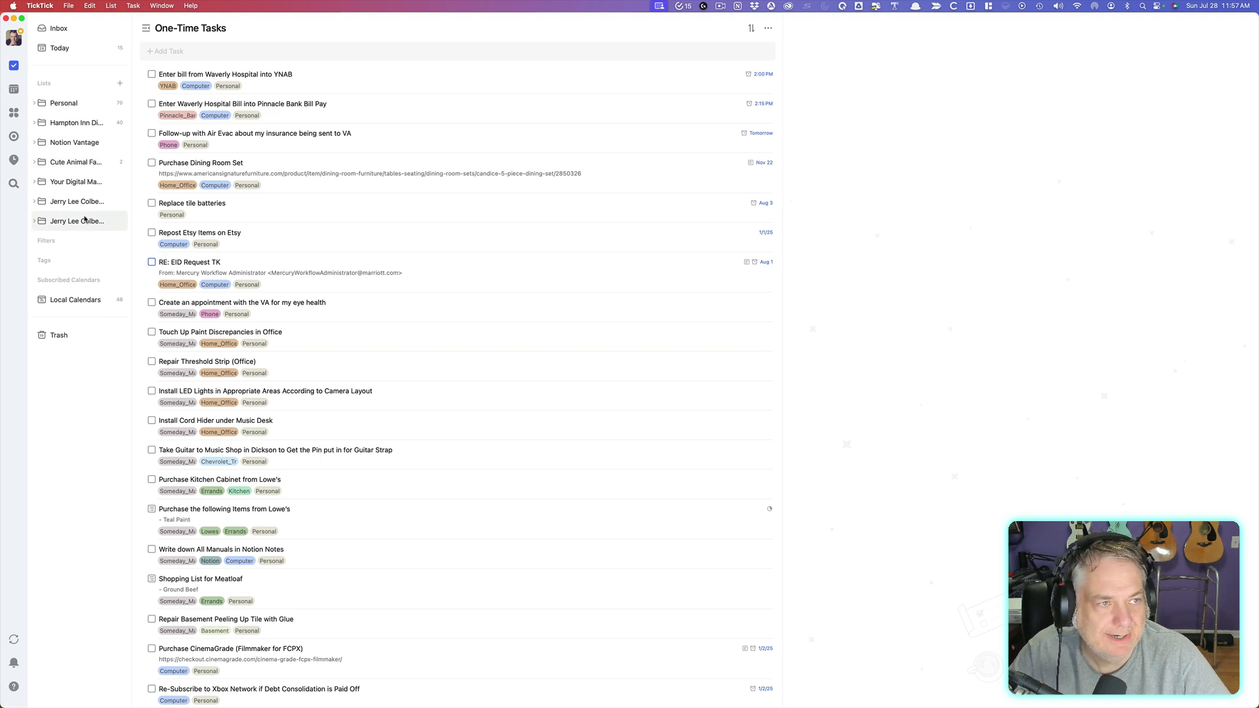
left_click(13, 90)
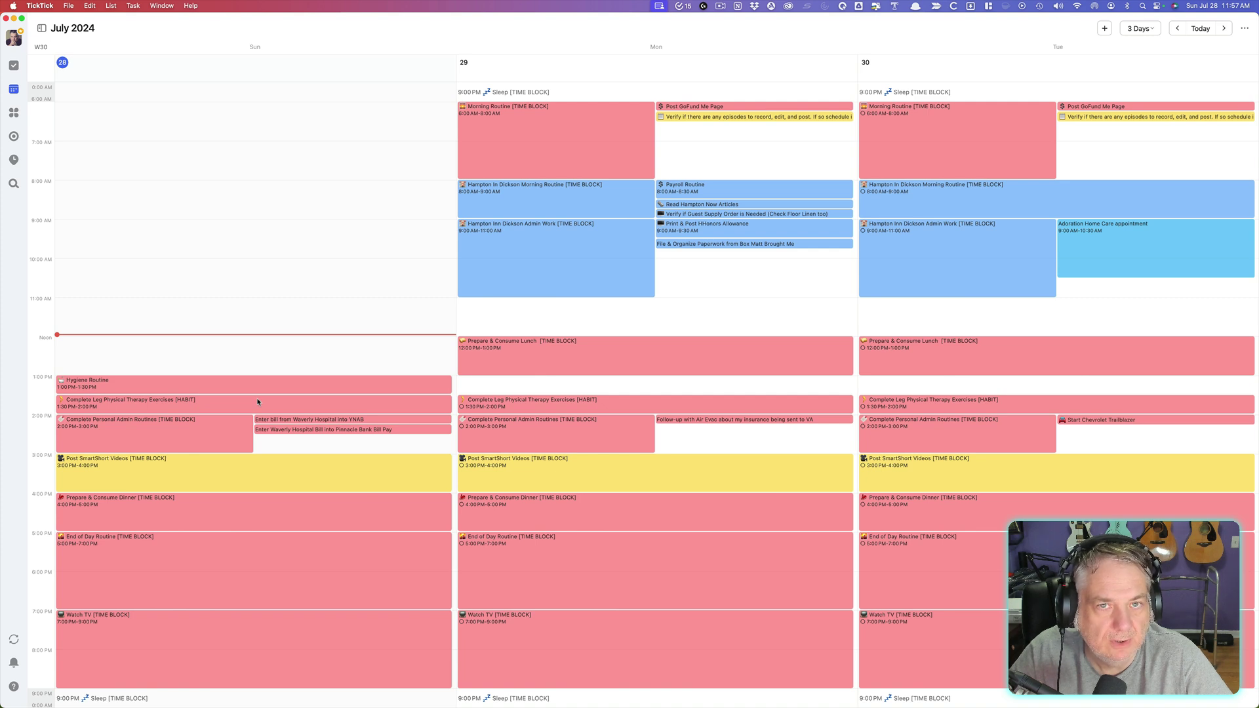
left_click(162, 474)
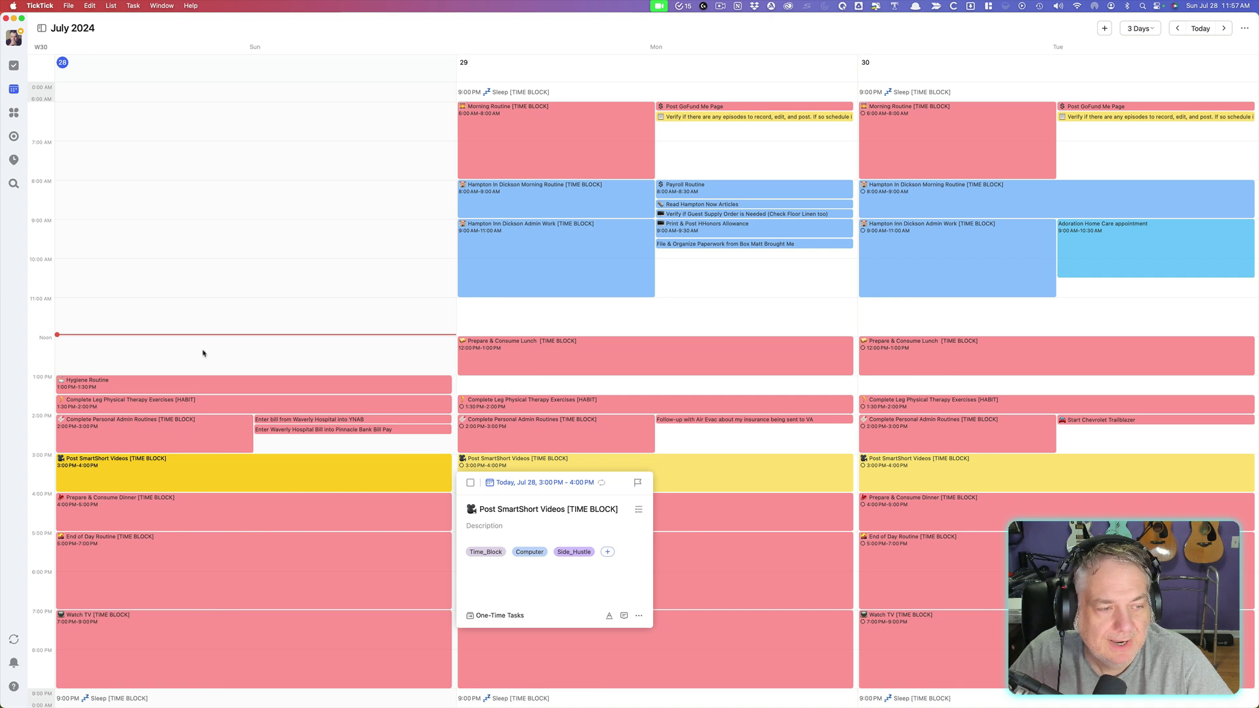
left_click(175, 476)
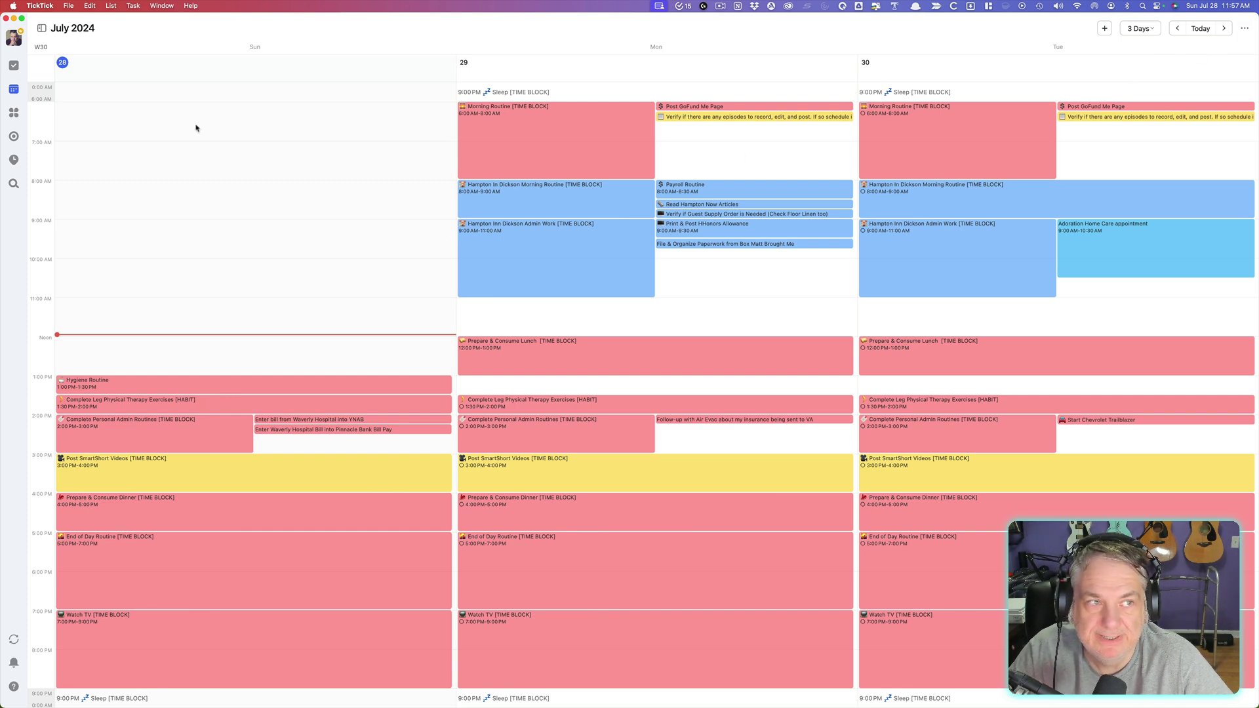
left_click(15, 65)
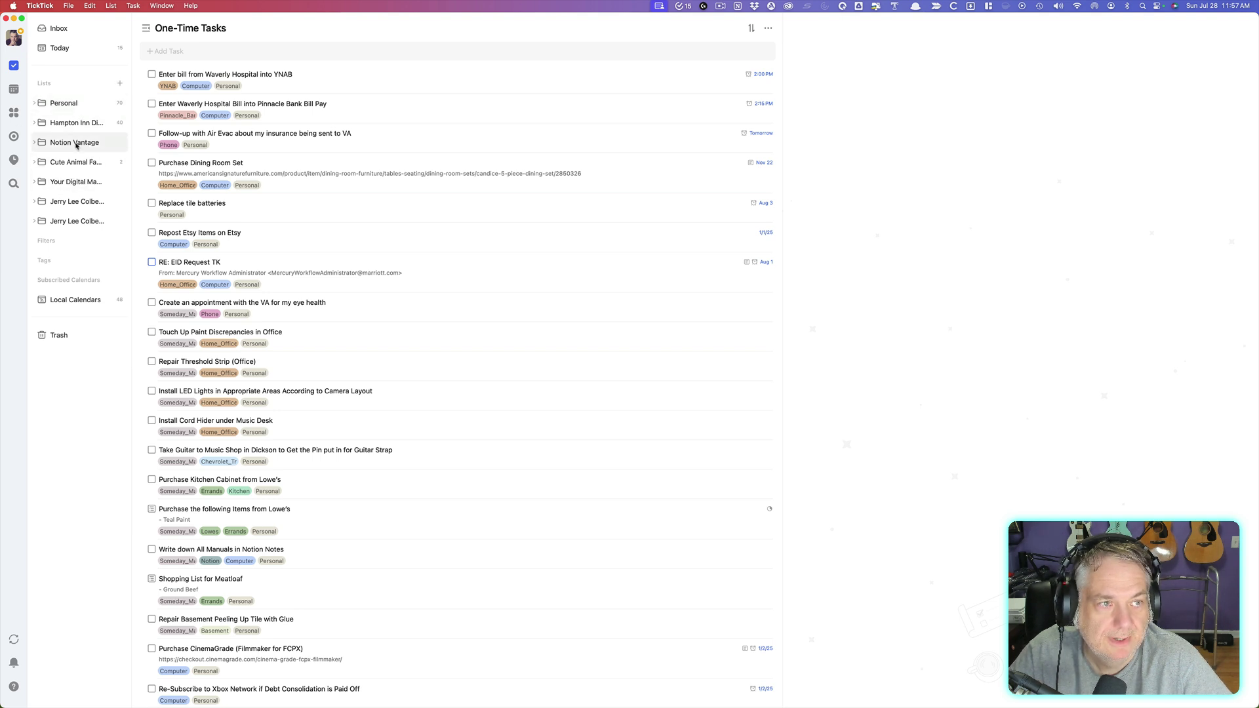
left_click(14, 90)
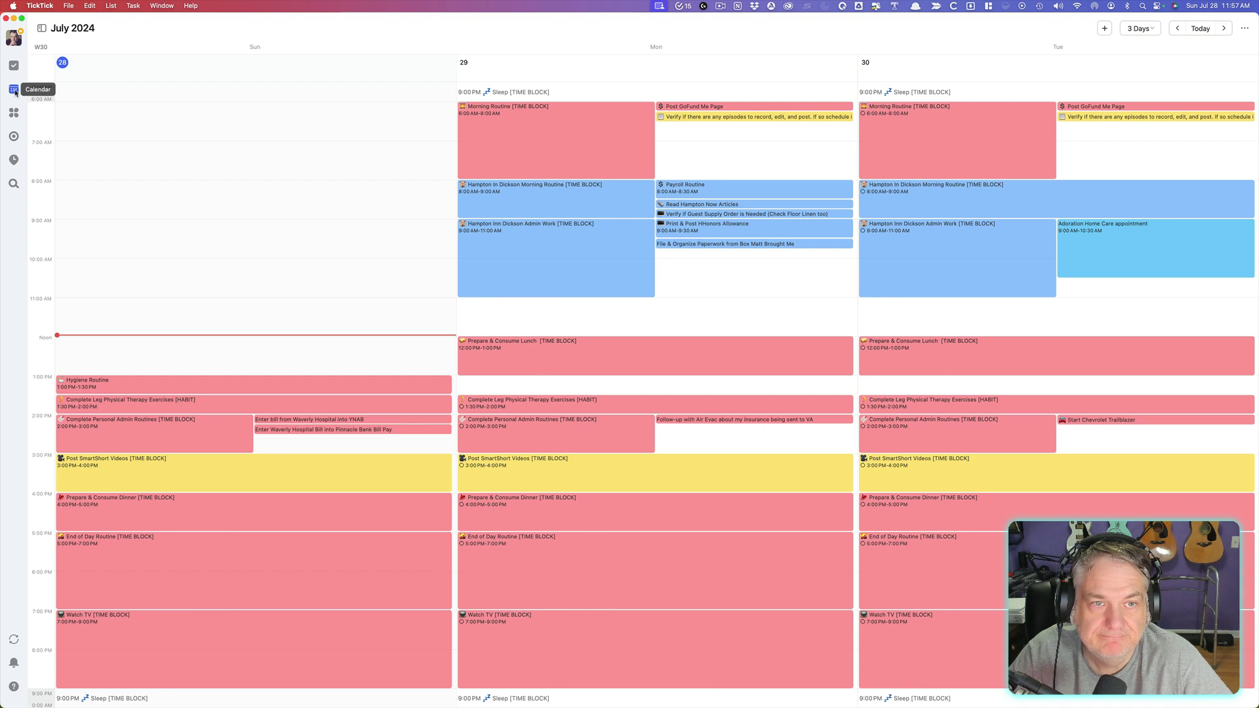
left_click(1244, 29)
left_click(1220, 52)
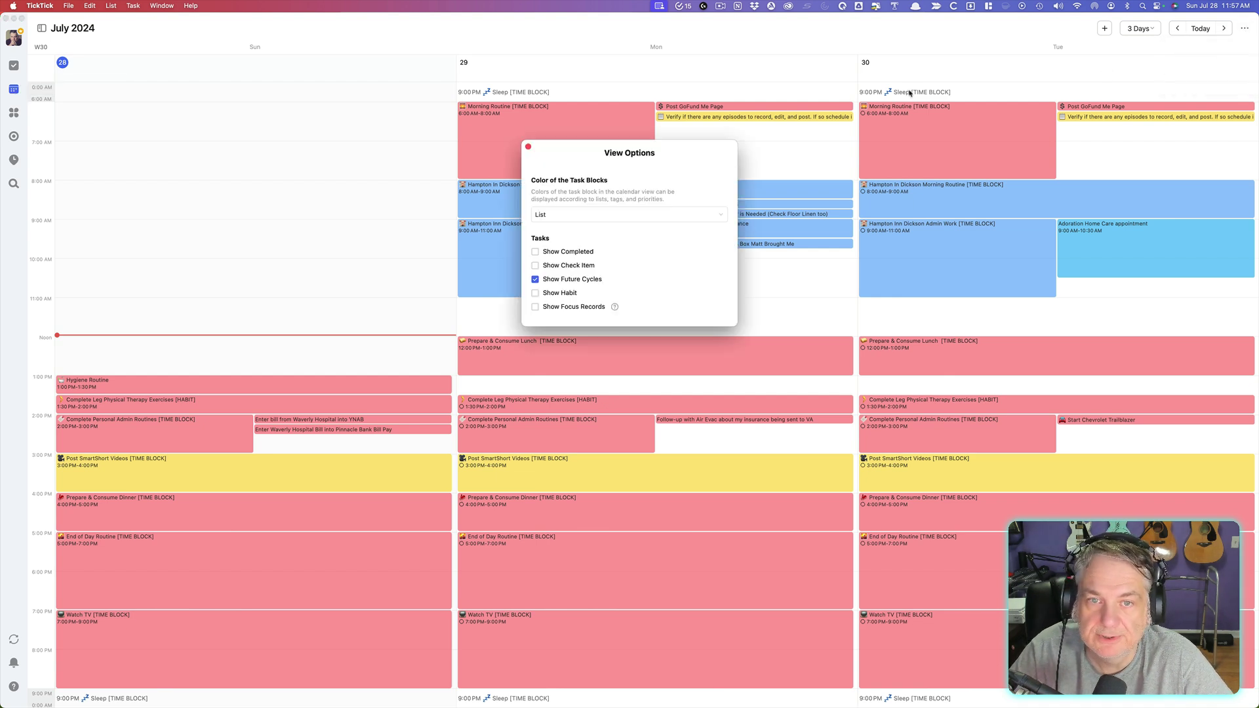
left_click(573, 216)
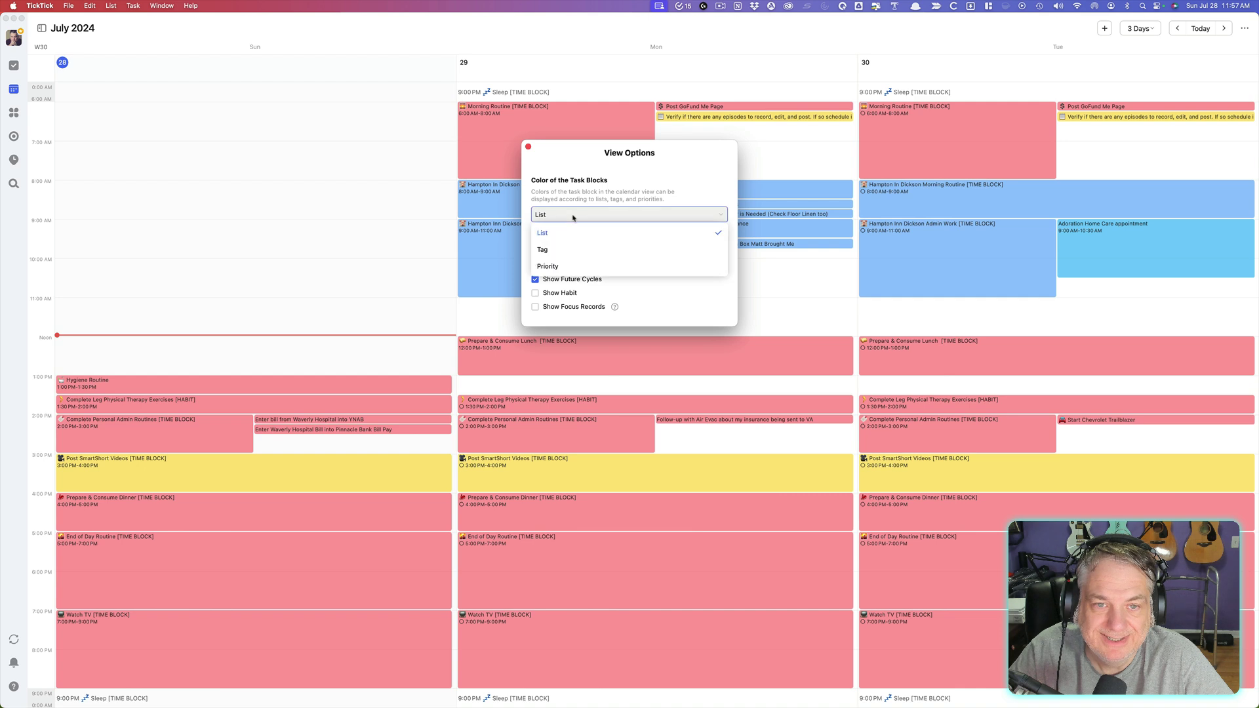
left_click(657, 182)
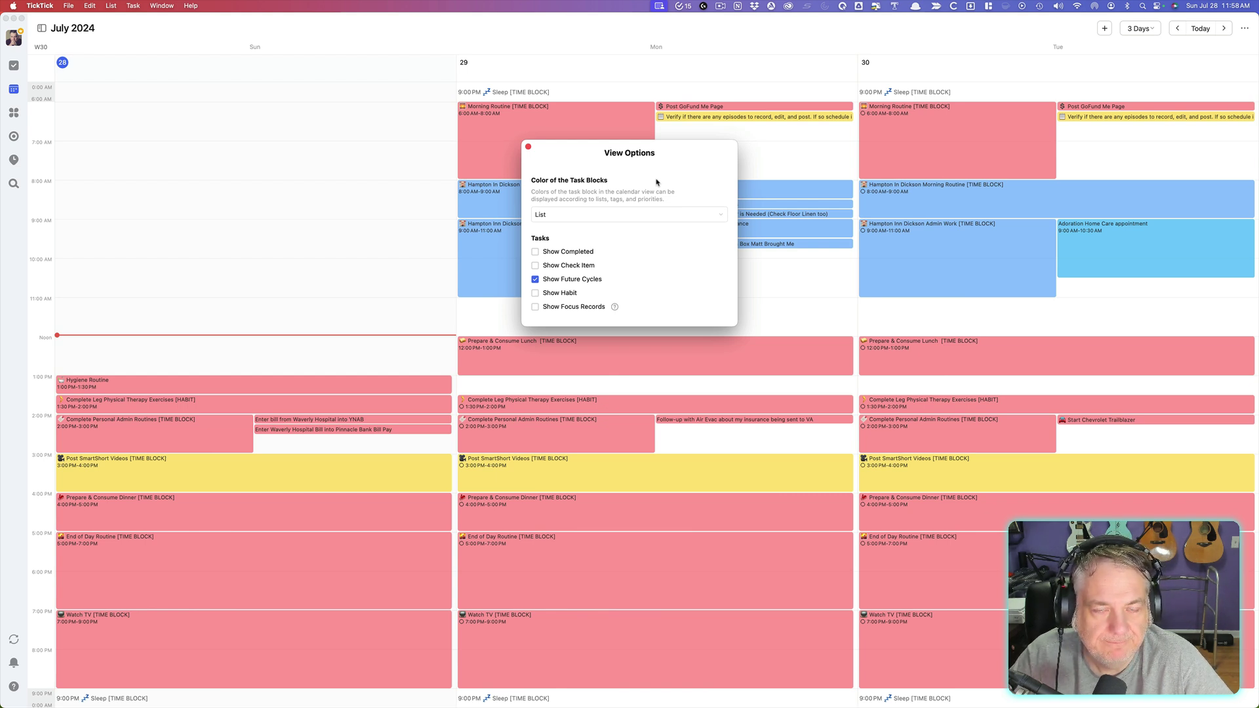
left_click(535, 293)
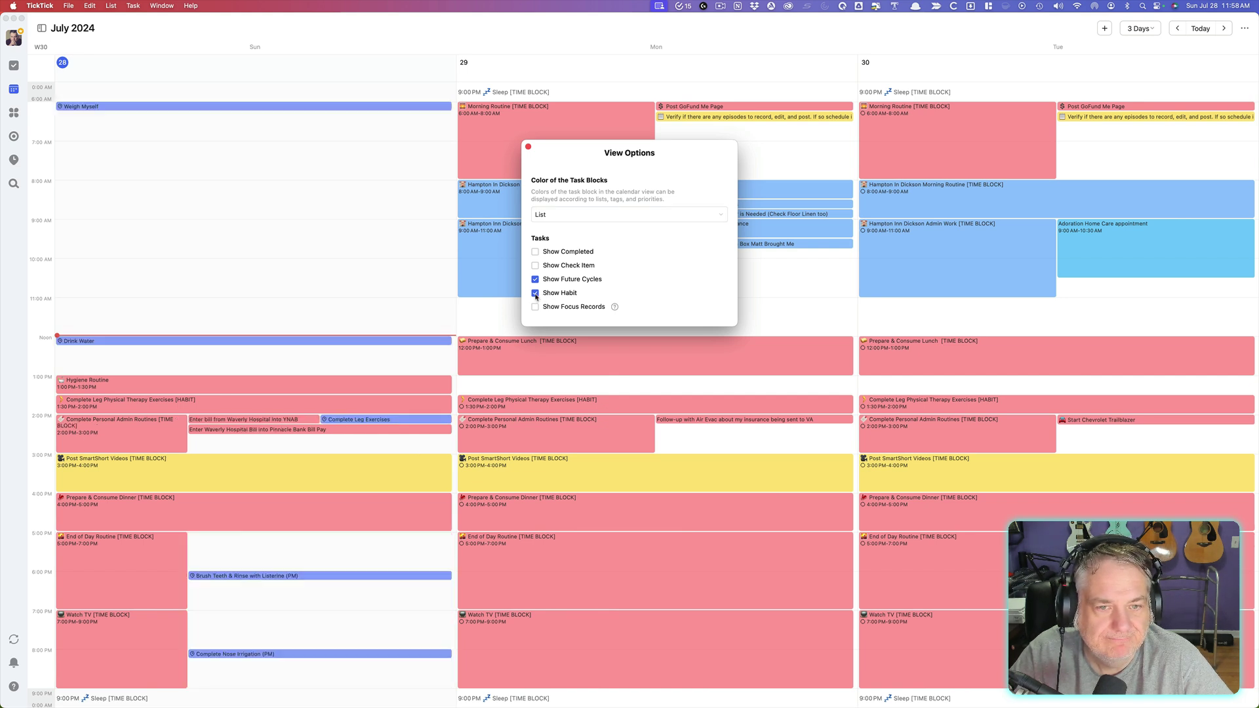
left_click(535, 293)
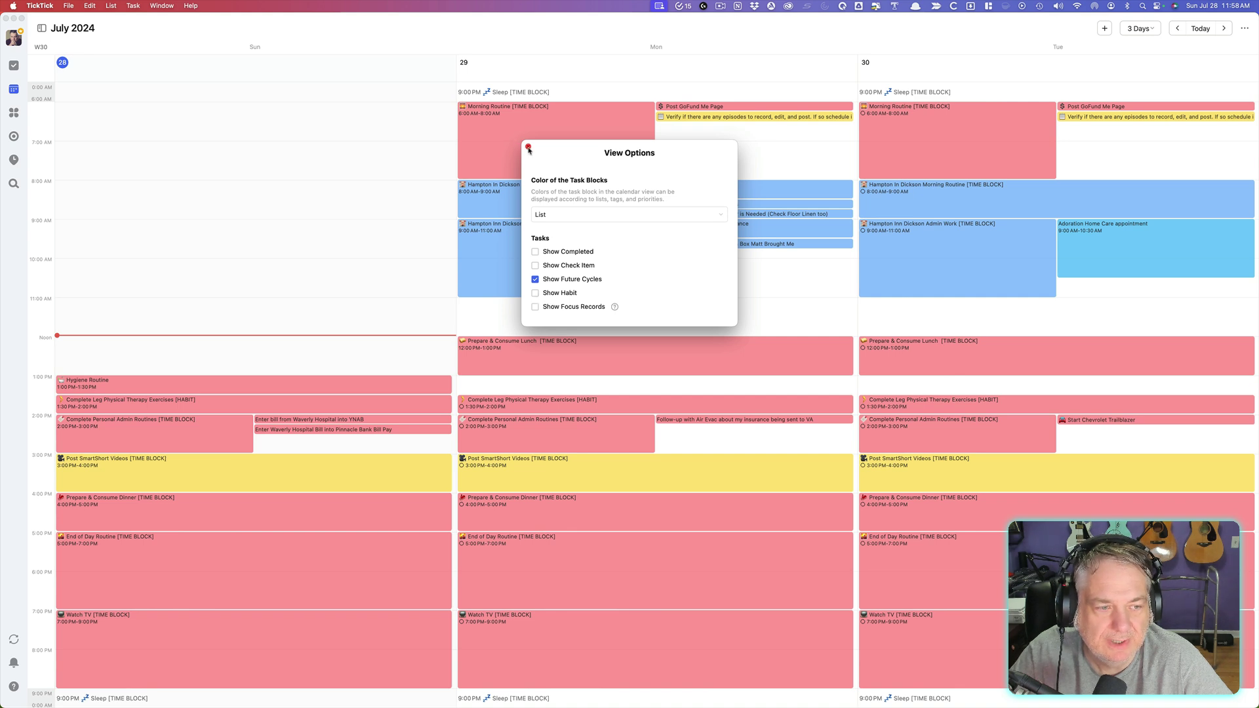
left_click(528, 149)
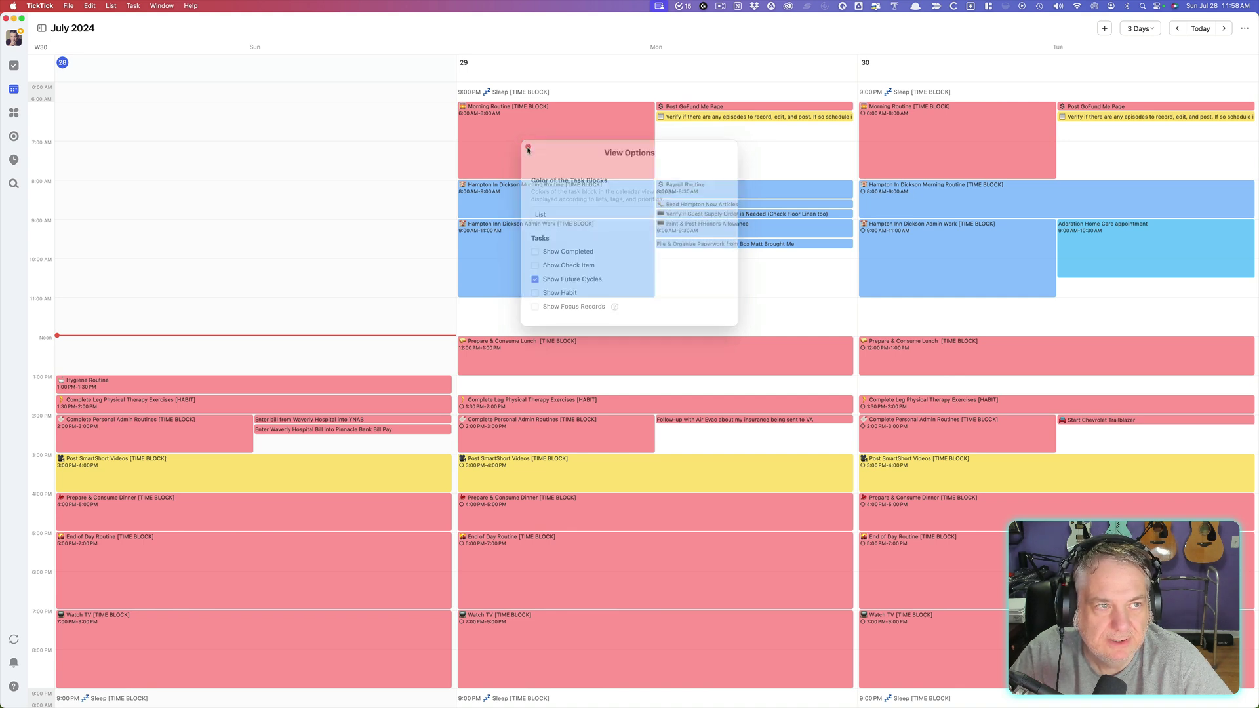
left_click(14, 65)
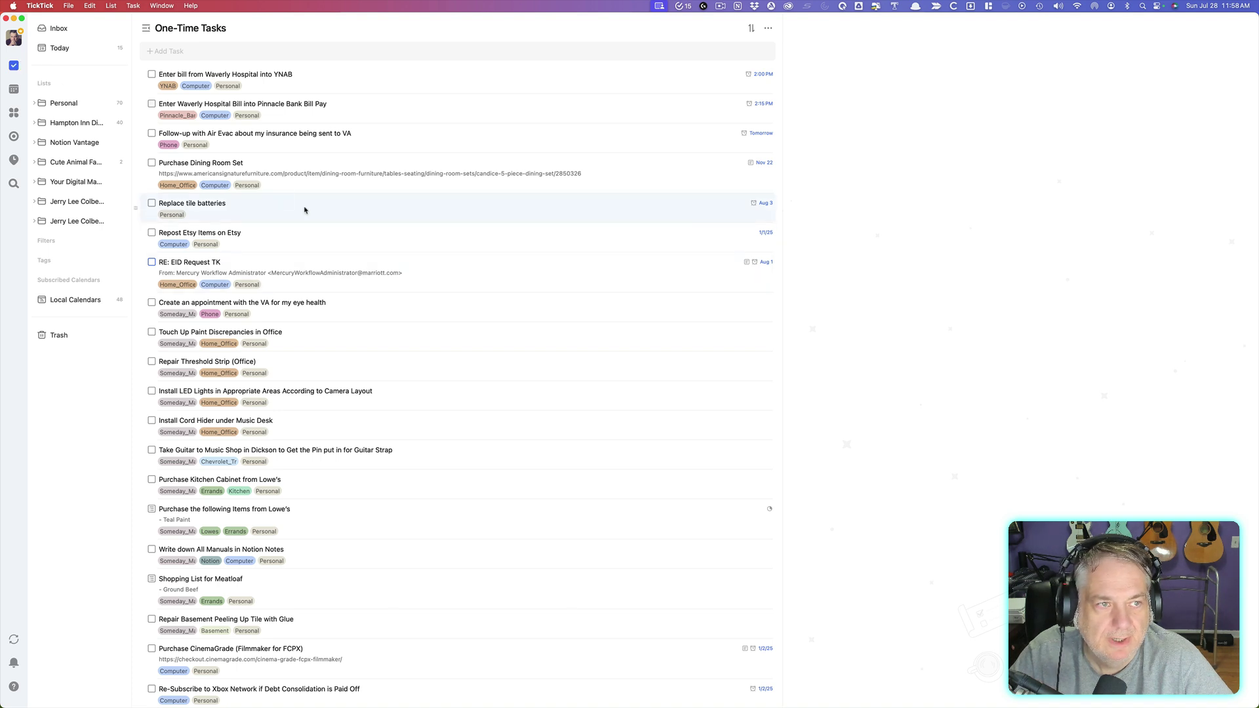
left_click(93, 47)
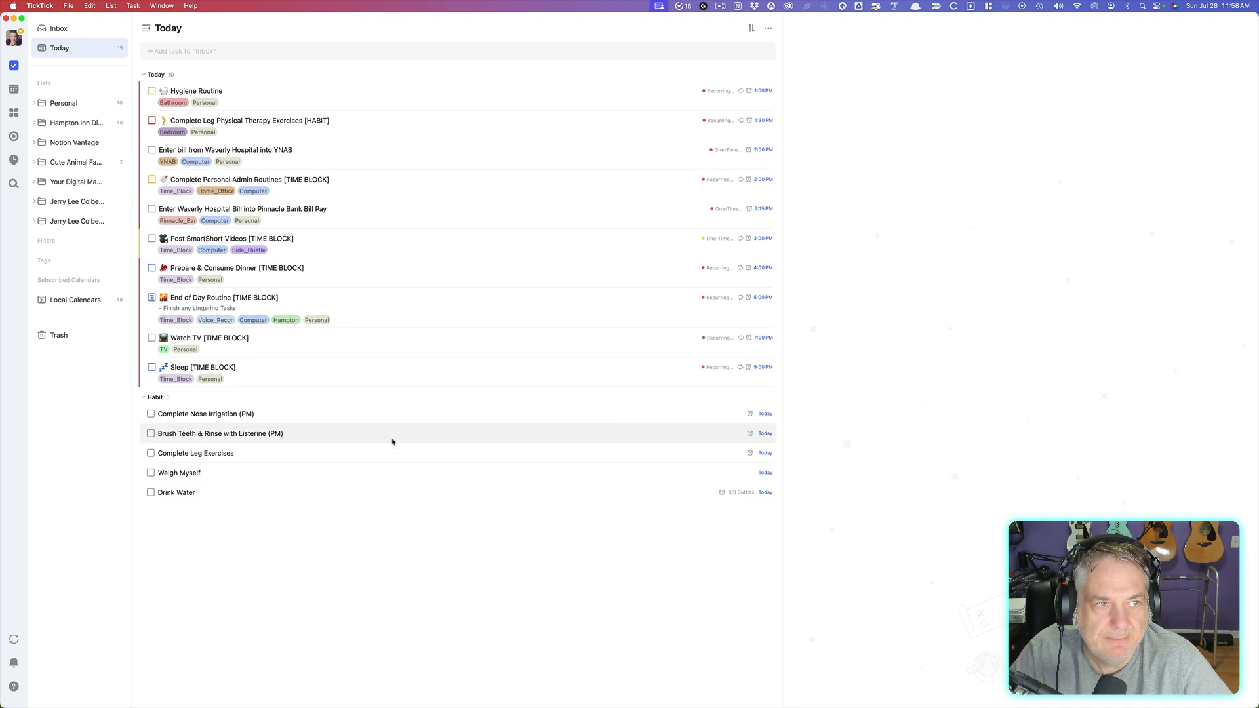
left_click(13, 91)
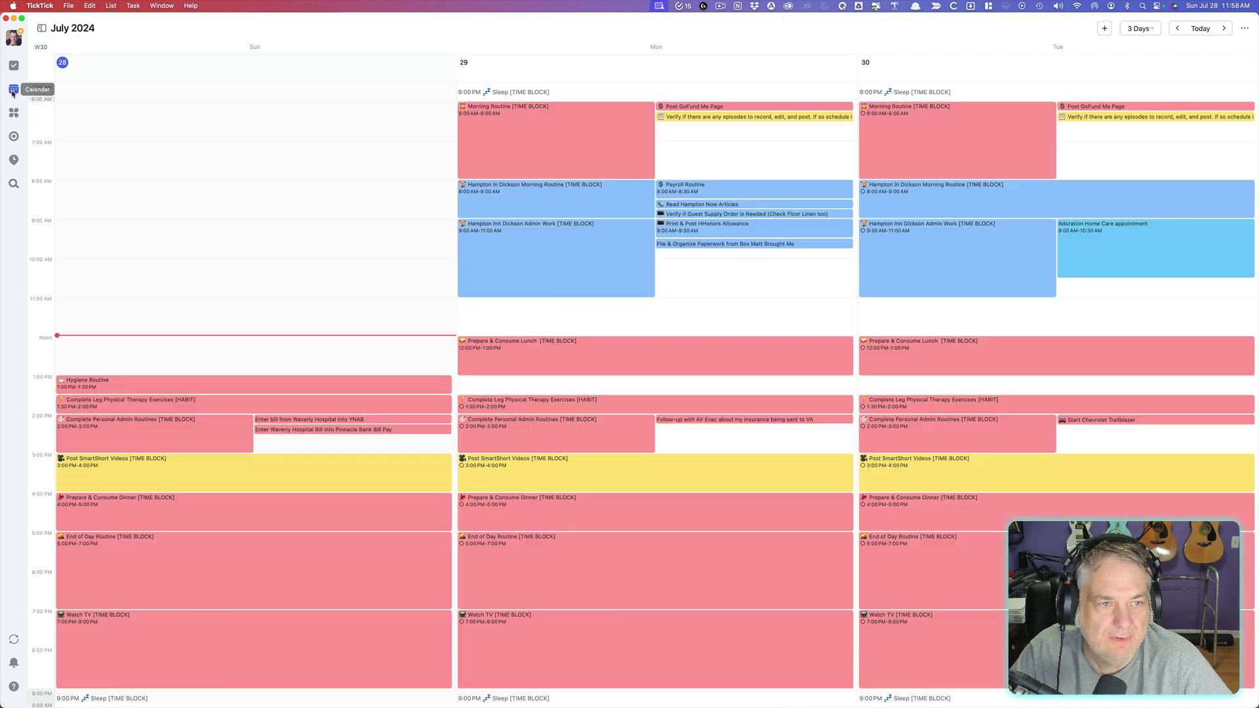